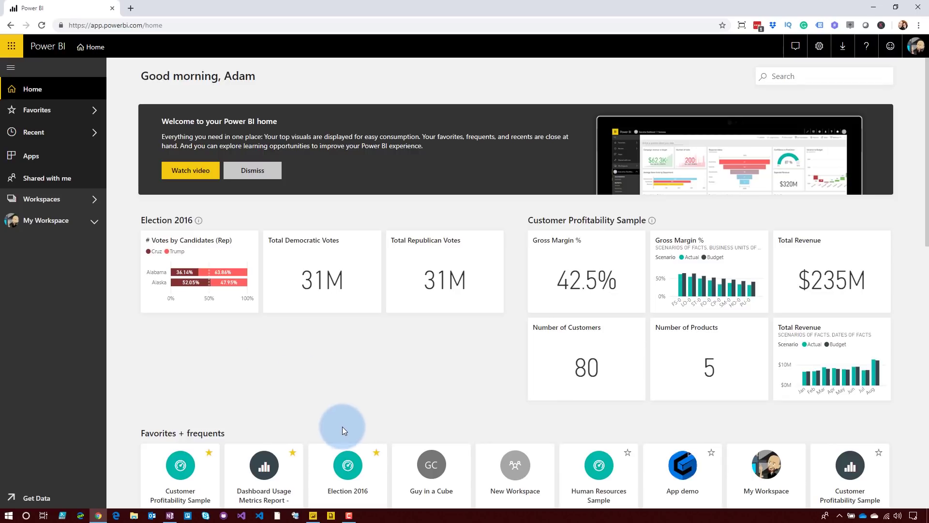
Step: Switch to Power BI Desktop and connect the blank report to the certified AdventureWorks dataset from the Guy in a Cube workspace
{"action": "left_click", "coordinate": [314, 517]}
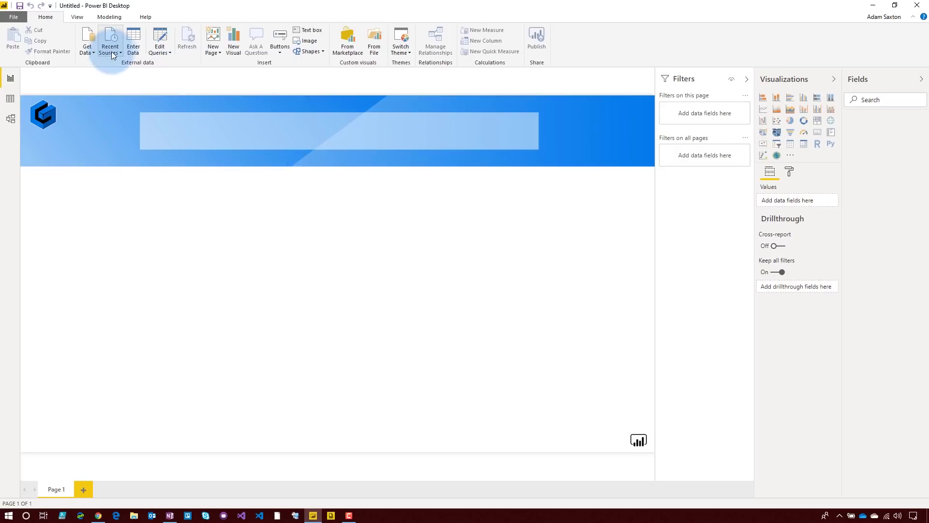
{"action": "left_click", "coordinate": [88, 51]}
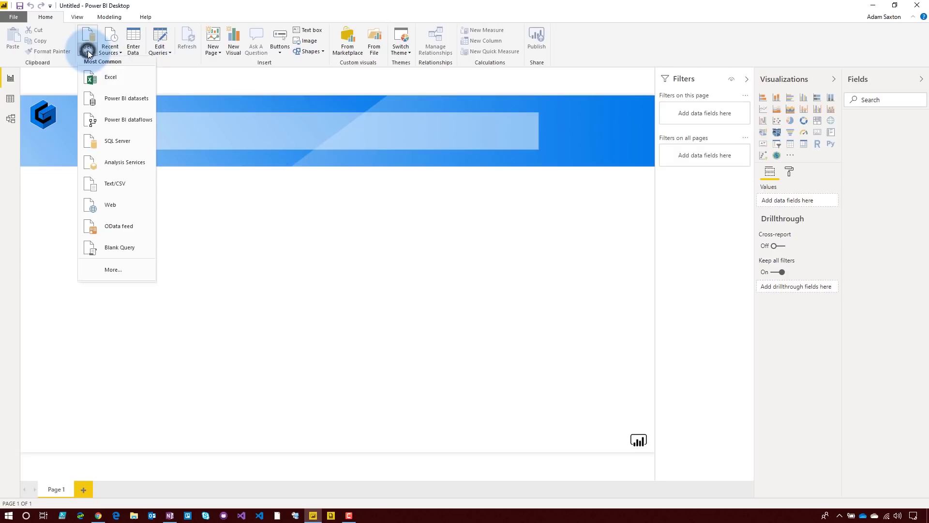
{"action": "left_click", "coordinate": [135, 100]}
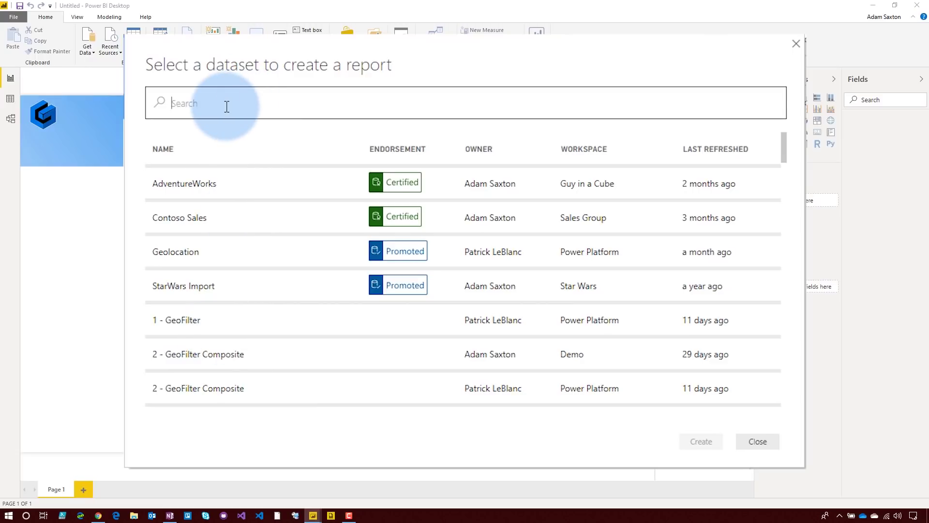
{"action": "left_click", "coordinate": [217, 194]}
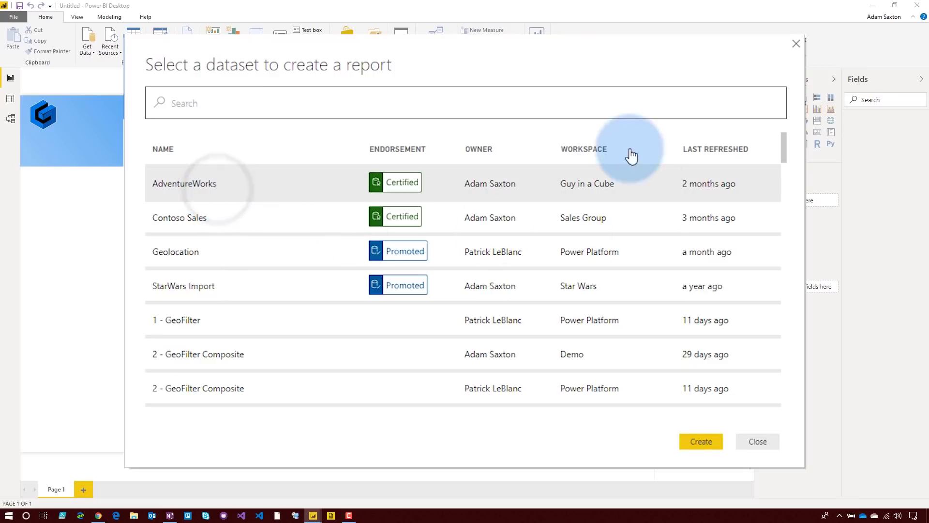
{"action": "left_click", "coordinate": [700, 441]}
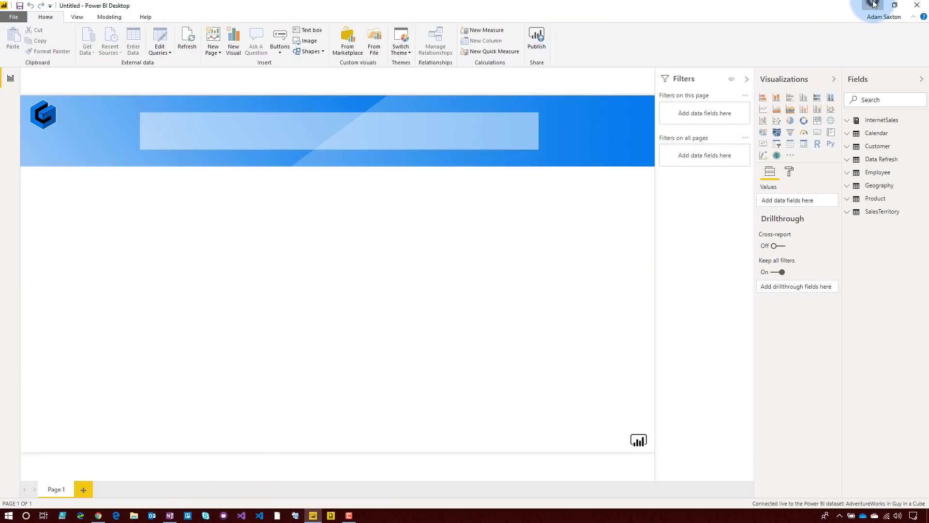
Step: Switch to the Power BI service and view the reports and datasets in the Guy in a Cube workspace
{"action": "left_click", "coordinate": [874, 4]}
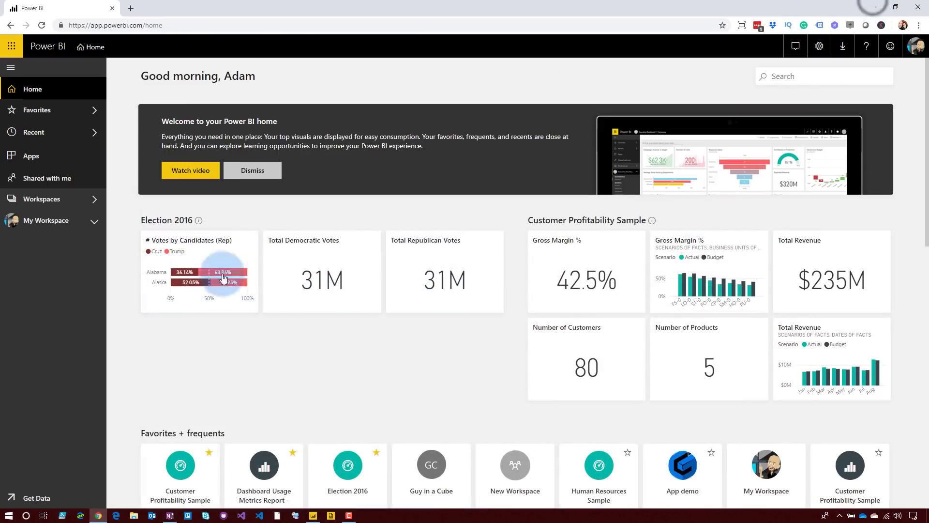
{"action": "left_click", "coordinate": [57, 211]}
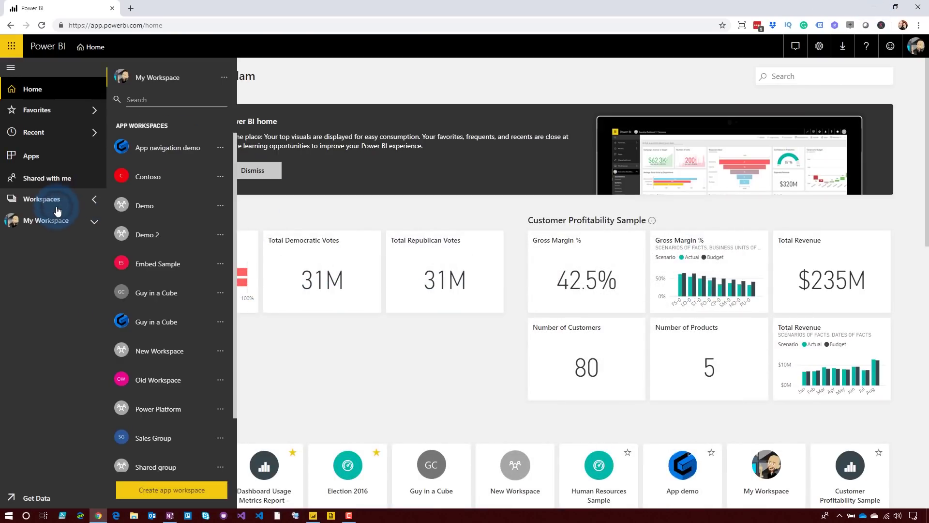
{"action": "left_click", "coordinate": [148, 323]}
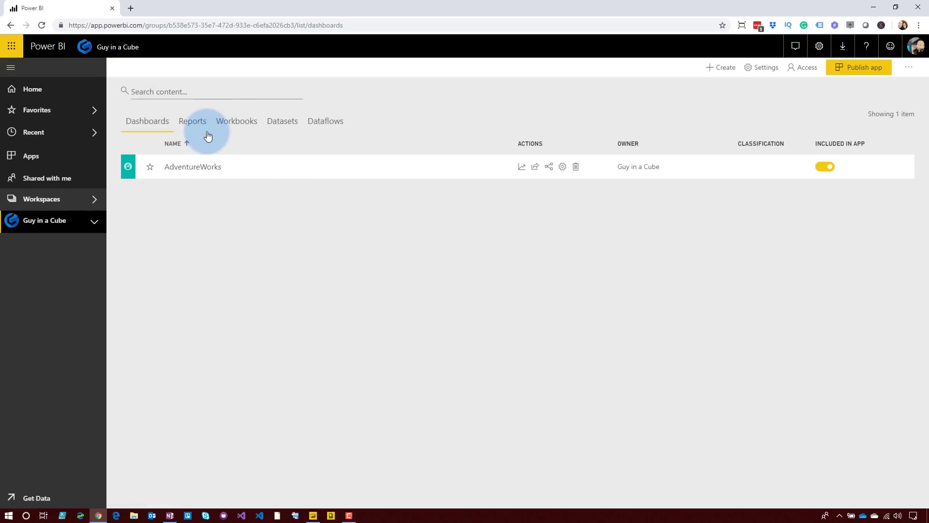
{"action": "left_click", "coordinate": [201, 125]}
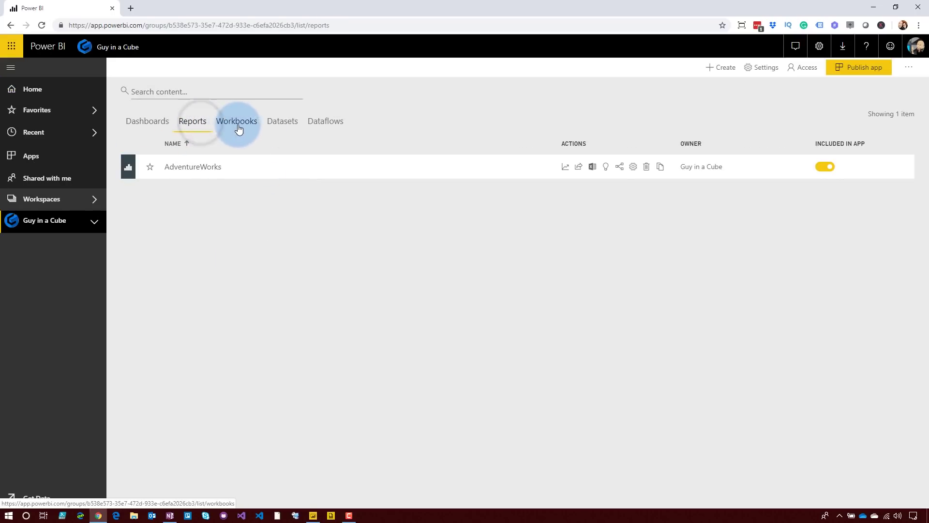
{"action": "left_click", "coordinate": [291, 124]}
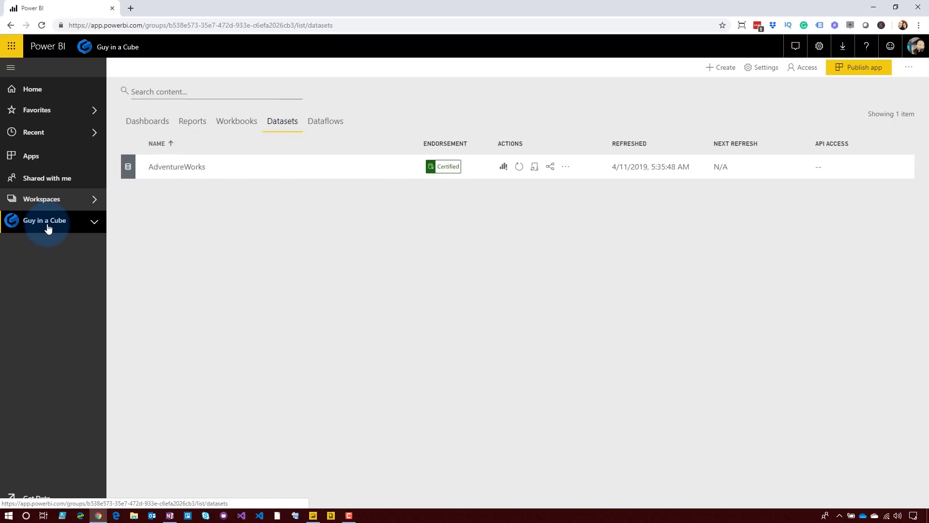
Step: Review the Shared group workspace's reports and datasets, and highlight May in the monthly sales chart of the AdventureWorks Shared report
{"action": "left_click", "coordinate": [74, 205]}
{"action": "scroll", "coordinate": [173, 381], "scroll_direction": "down", "scroll_amount": 2}
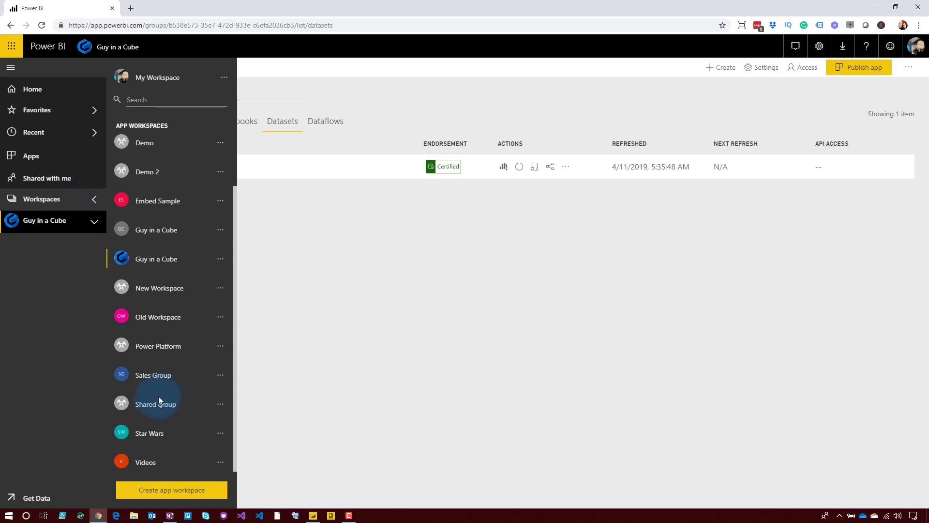
{"action": "left_click", "coordinate": [148, 410]}
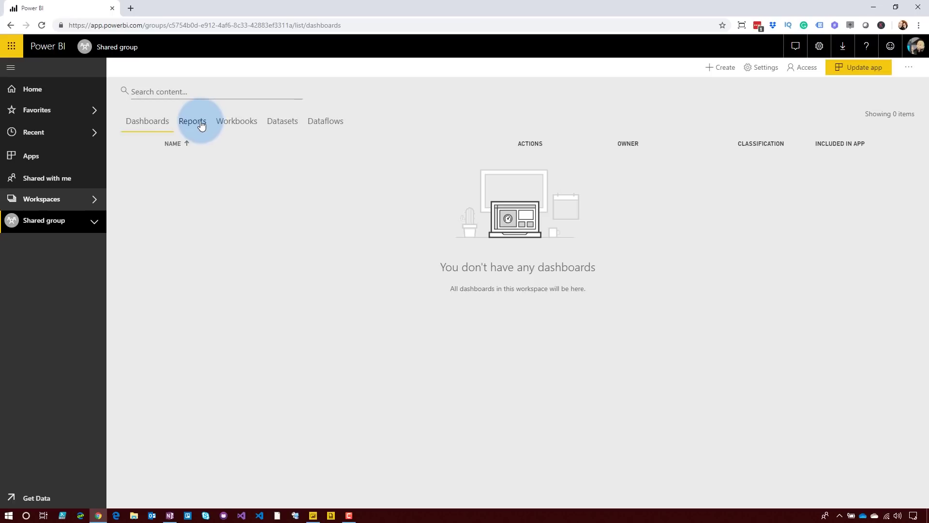
{"action": "left_click", "coordinate": [201, 123]}
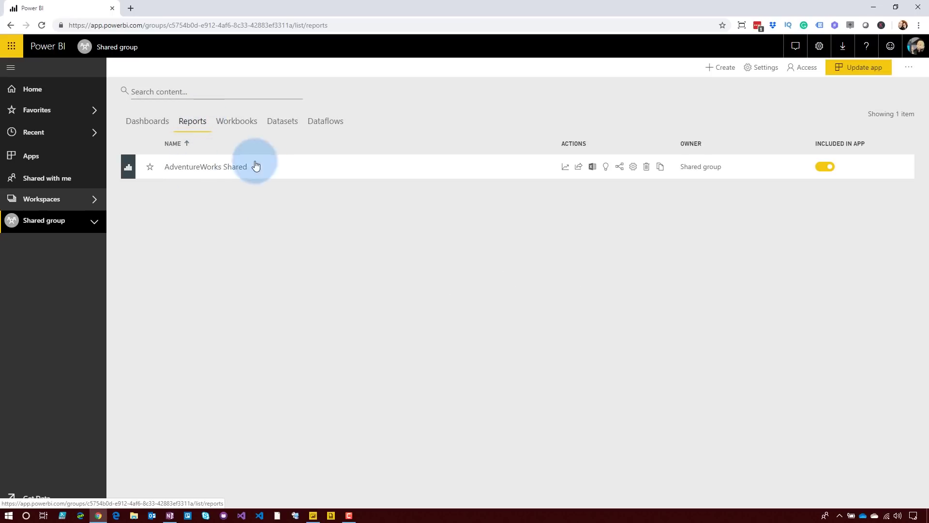
{"action": "left_click", "coordinate": [287, 123]}
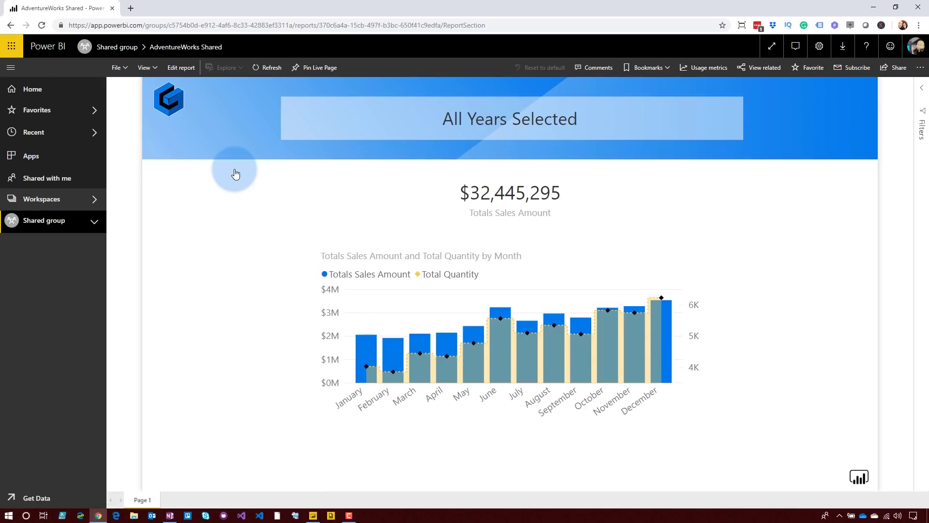
{"action": "left_click", "coordinate": [479, 334]}
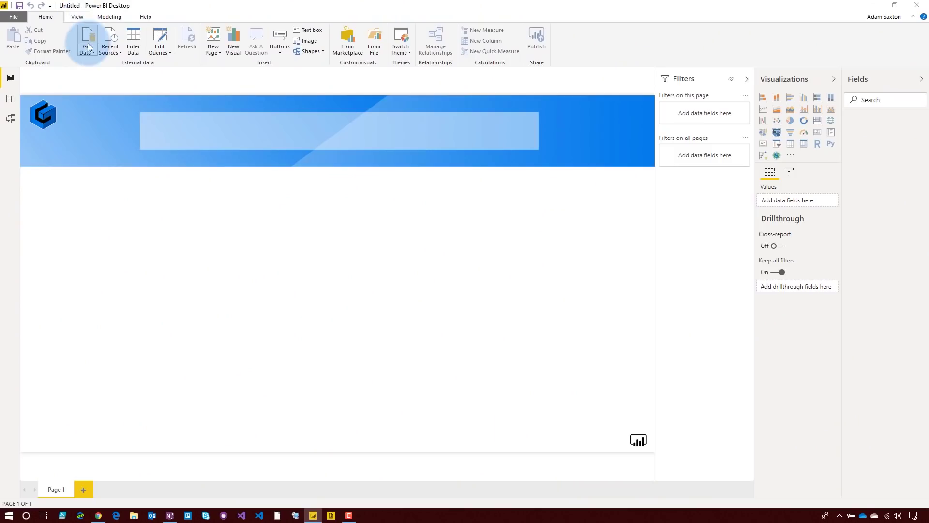
Step: Open the Power BI dataset picker in Power BI Desktop and search it for Star Wars
{"action": "left_click", "coordinate": [88, 49]}
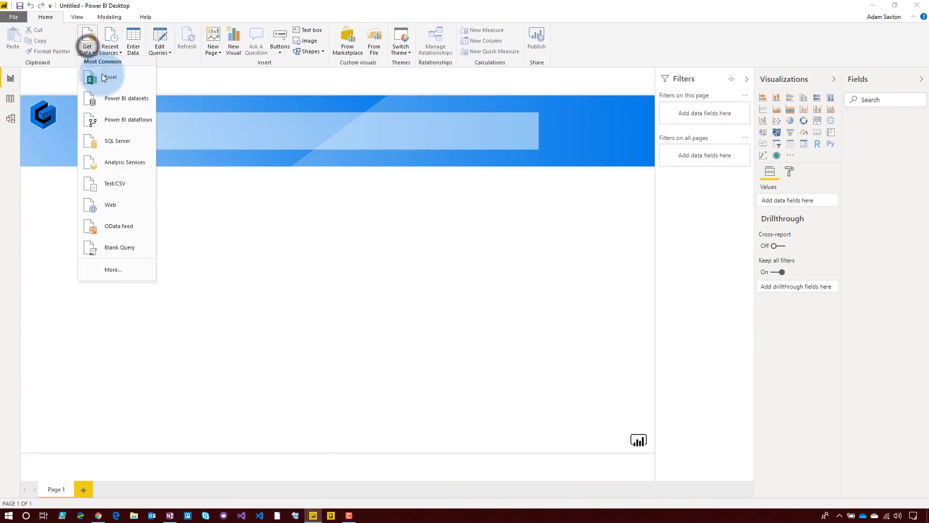
{"action": "left_click", "coordinate": [115, 99]}
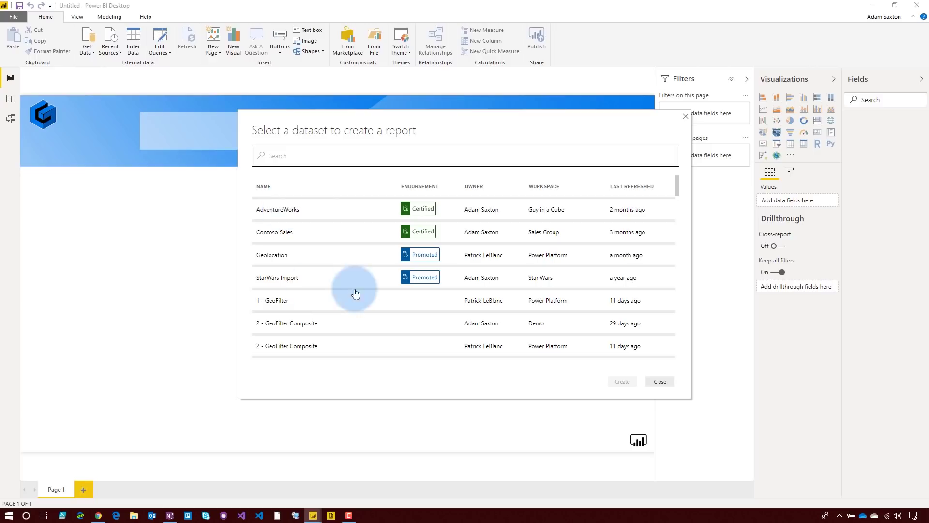
{"action": "left_click", "coordinate": [283, 107]}
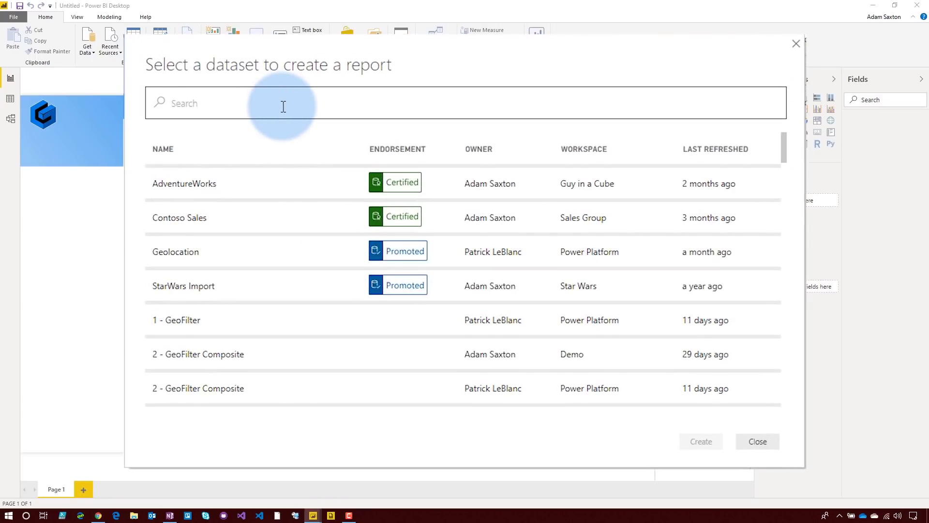
{"action": "type", "text": "Star Wars"}
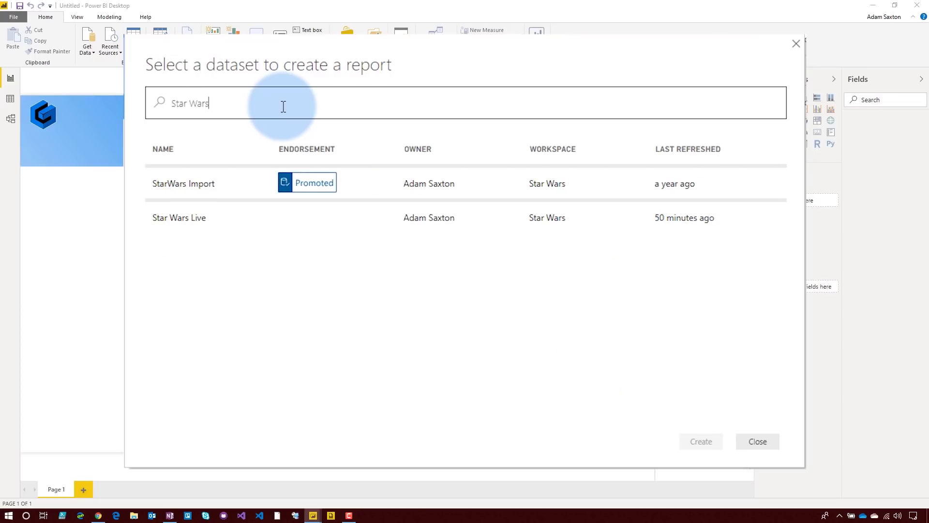
Step: Replace the dataset search term with Geo
{"action": "key", "text": "BackSpace"}
{"action": "key", "text": "BackSpace"}
{"action": "key", "text": "BackSpace"}
{"action": "key", "text": "BackSpace"}
{"action": "key", "text": "BackSpace"}
{"action": "key", "text": "BackSpace"}
{"action": "key", "text": "BackSpace"}
{"action": "key", "text": "BackSpace"}
{"action": "key", "text": "BackSpace"}
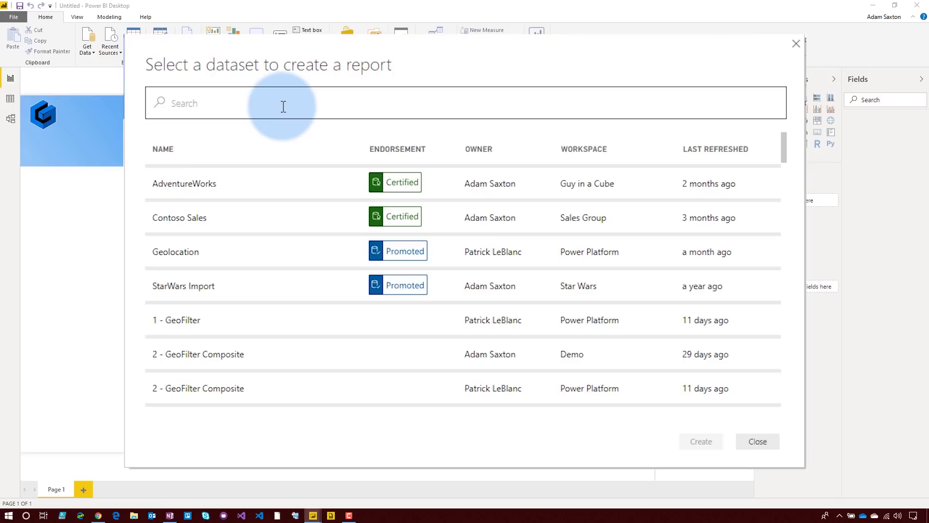
{"action": "type", "text": "Geo"}
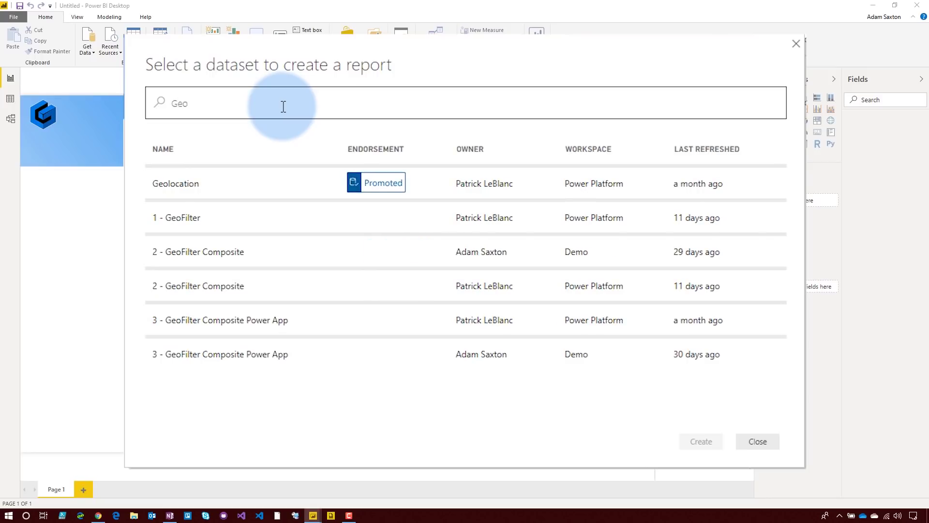
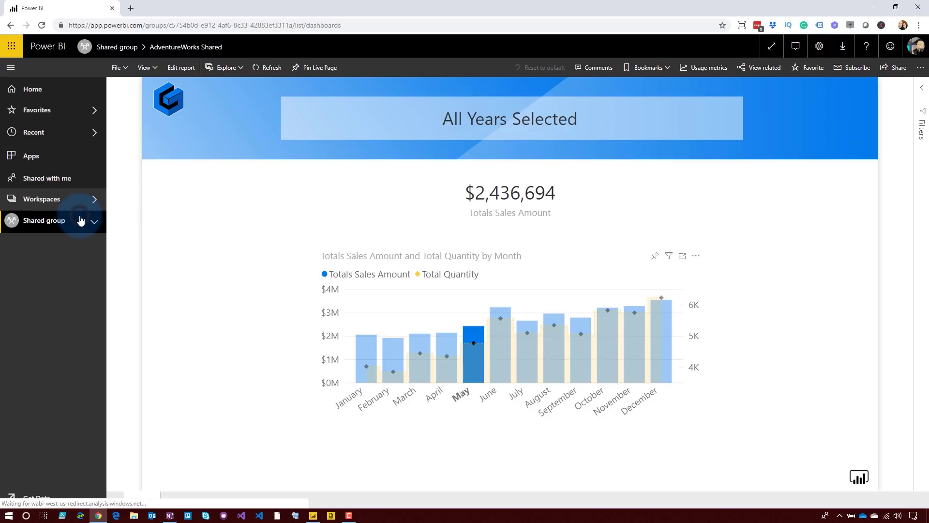
Step: List the reports in the Shared group workspace and start updating the workspace's app
{"action": "left_click", "coordinate": [207, 120]}
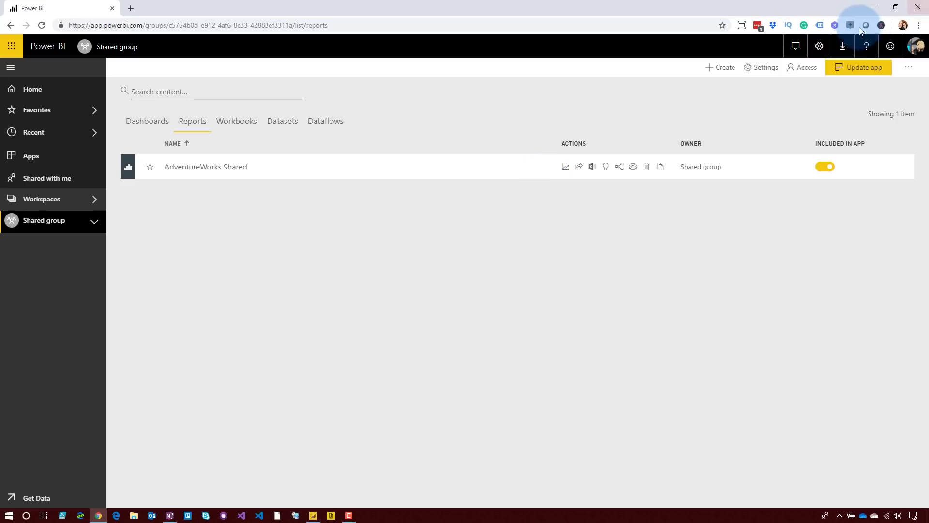
{"action": "left_click", "coordinate": [854, 69]}
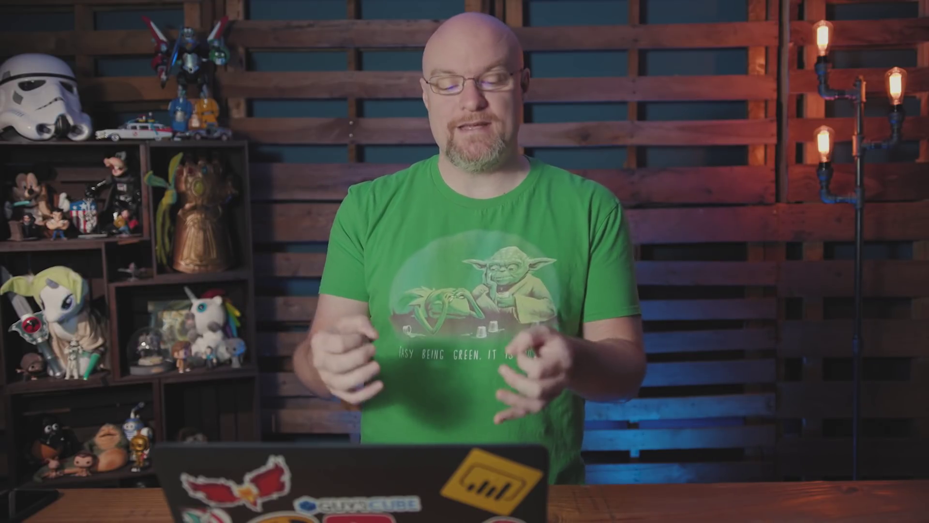
Step: Open the settings of the AdventureWorks dataset in the Guy in a Cube workspace and expand its endorsement options
{"action": "left_click", "coordinate": [62, 199]}
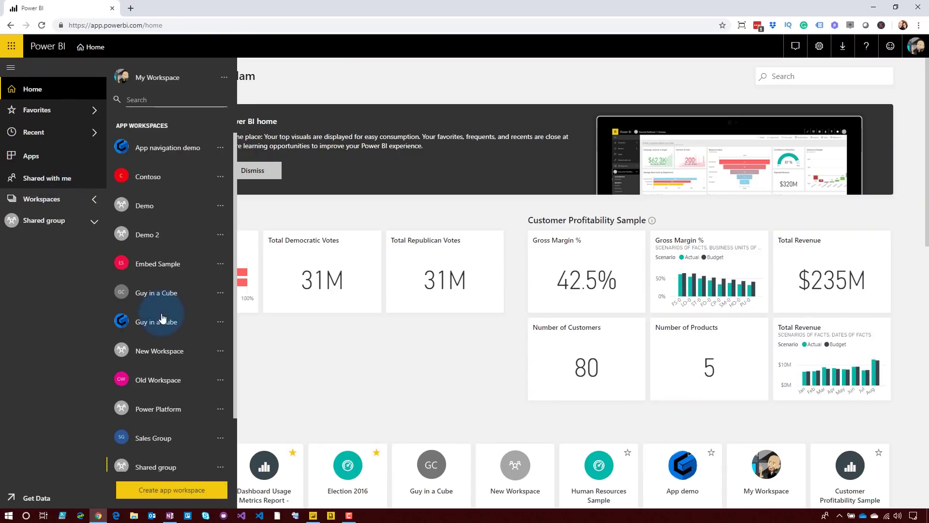
{"action": "left_click", "coordinate": [147, 322]}
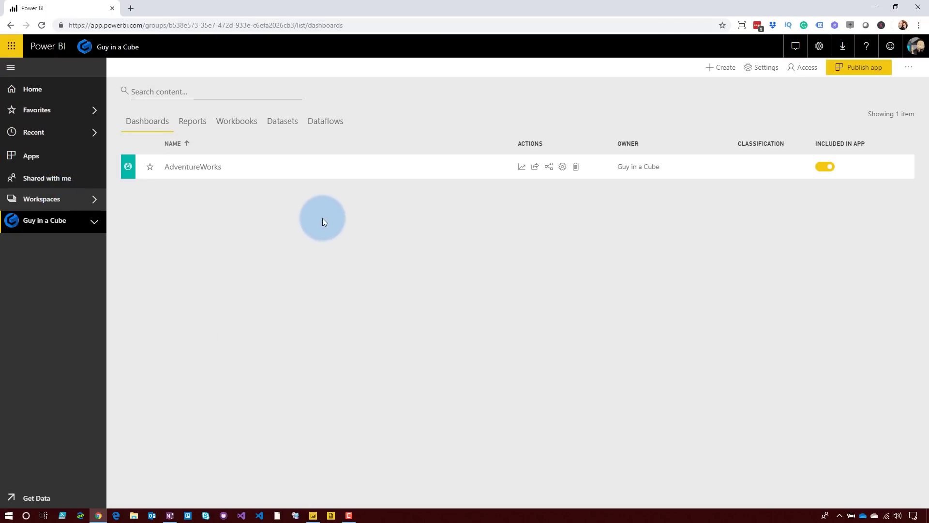
{"action": "left_click", "coordinate": [283, 121]}
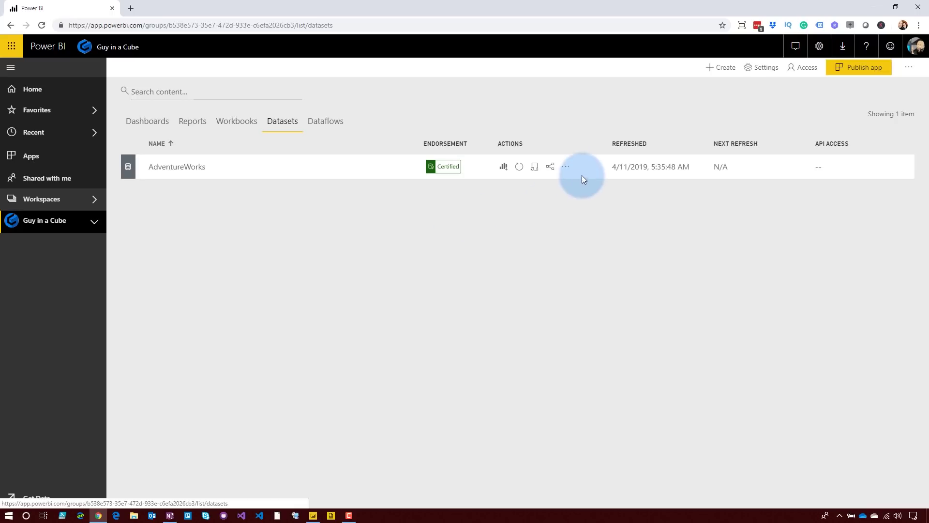
{"action": "left_click", "coordinate": [567, 168]}
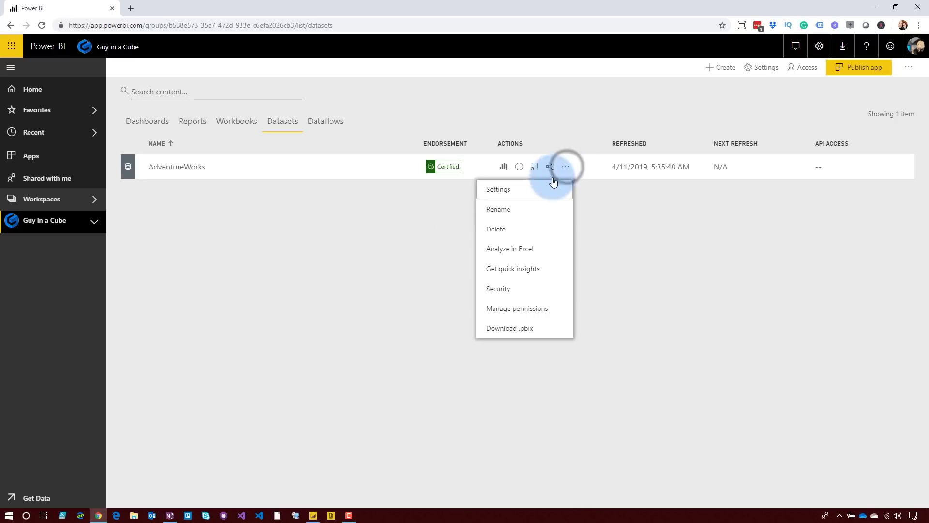
{"action": "left_click", "coordinate": [512, 188]}
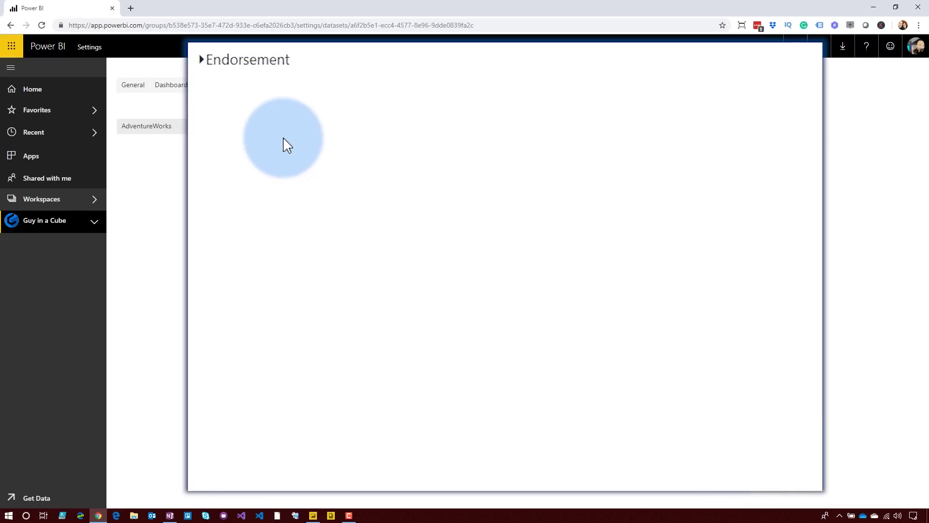
{"action": "left_click", "coordinate": [231, 67]}
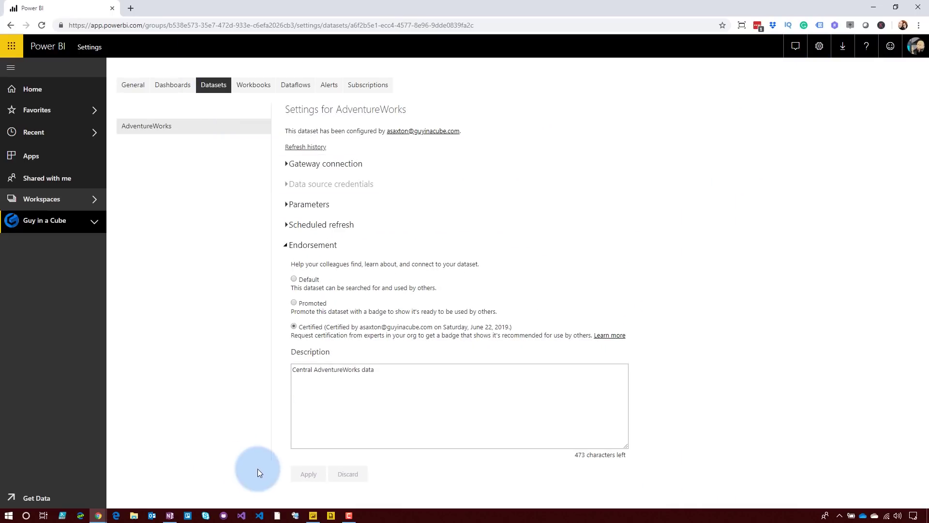
Step: Switch to the incognito browser window and select Promoted as the endorsement for the 7 - Visualization Next Level dataset
{"action": "left_click", "coordinate": [99, 515]}
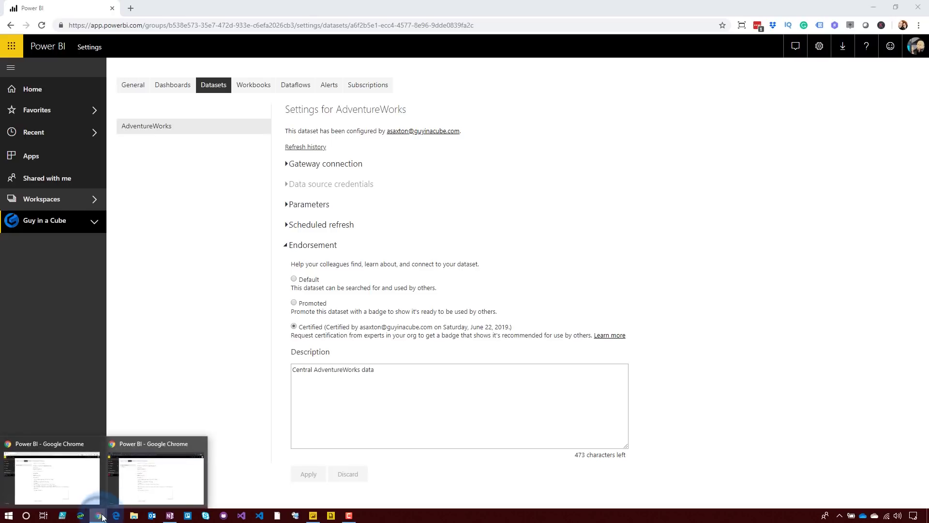
{"action": "left_click", "coordinate": [140, 475]}
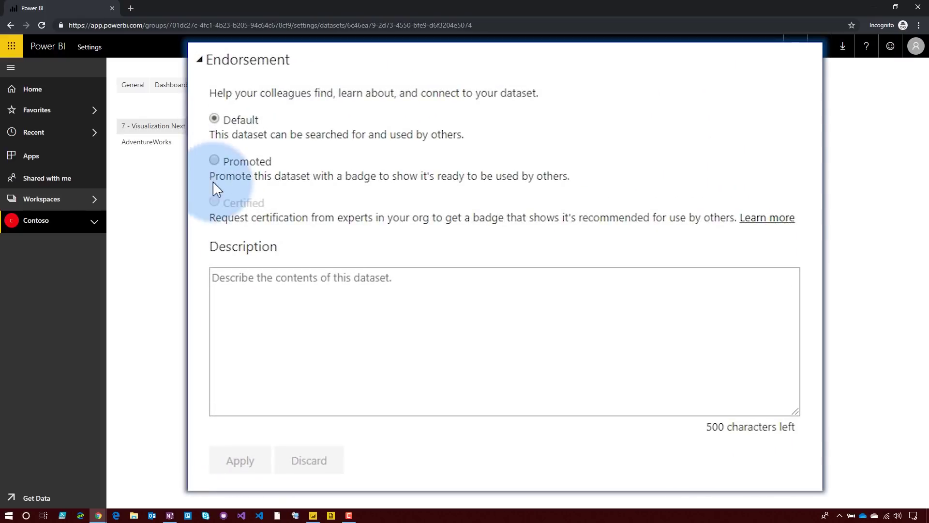
{"action": "left_click", "coordinate": [236, 164]}
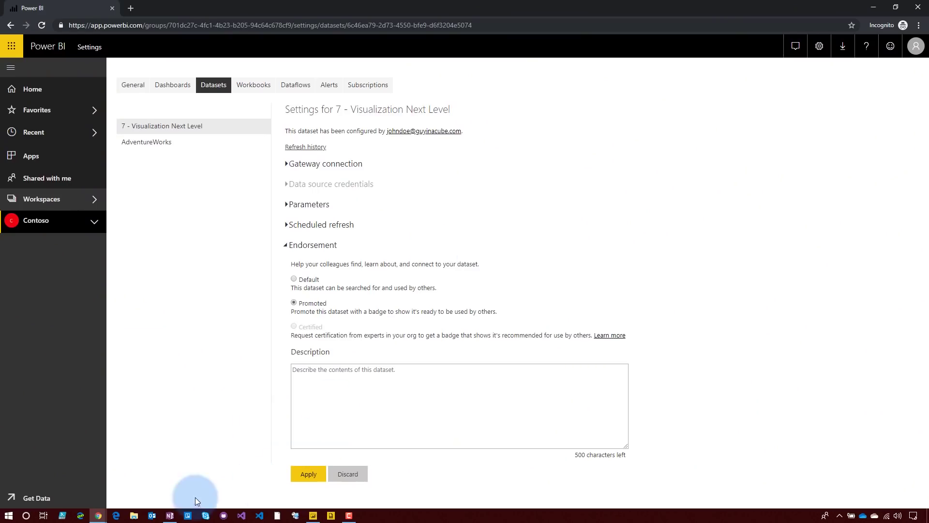
Step: Switch to Power BI Desktop and open the list of Power BI datasets available as a data source
{"action": "left_click", "coordinate": [314, 515]}
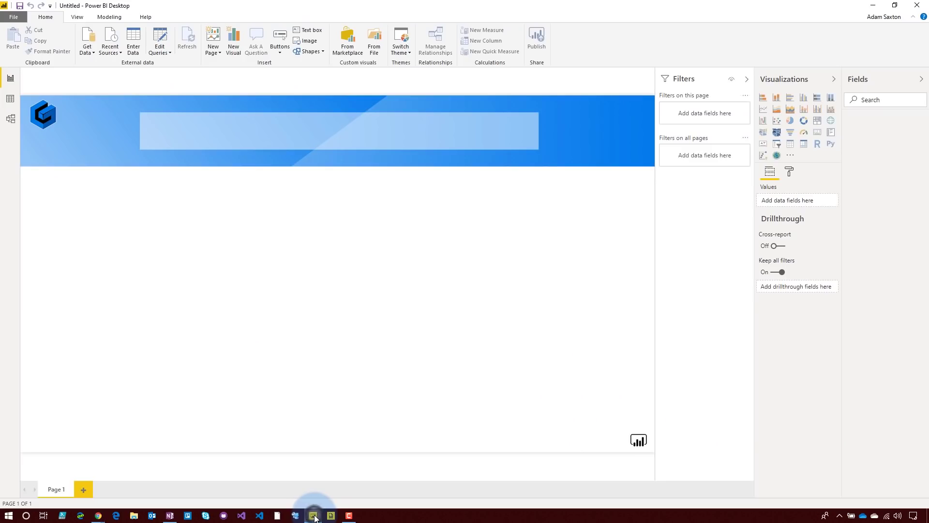
{"action": "left_click", "coordinate": [88, 50]}
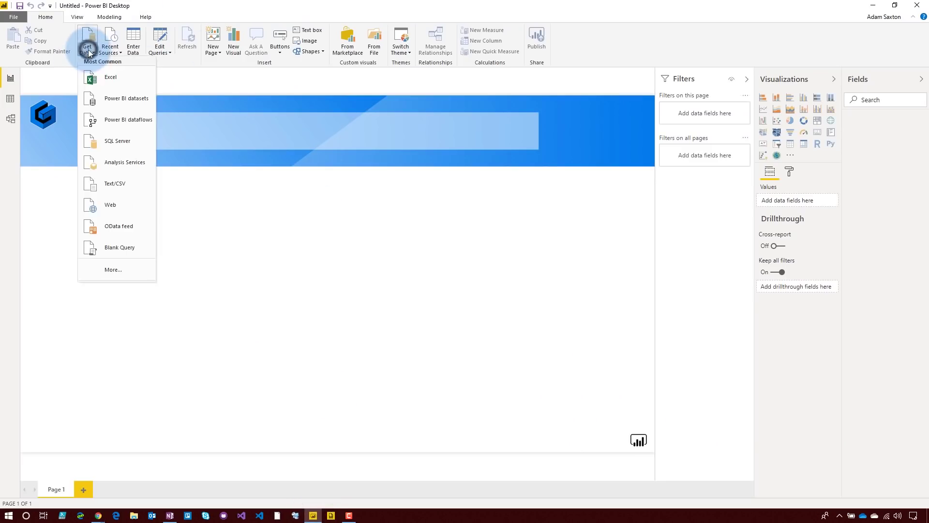
{"action": "left_click", "coordinate": [113, 97]}
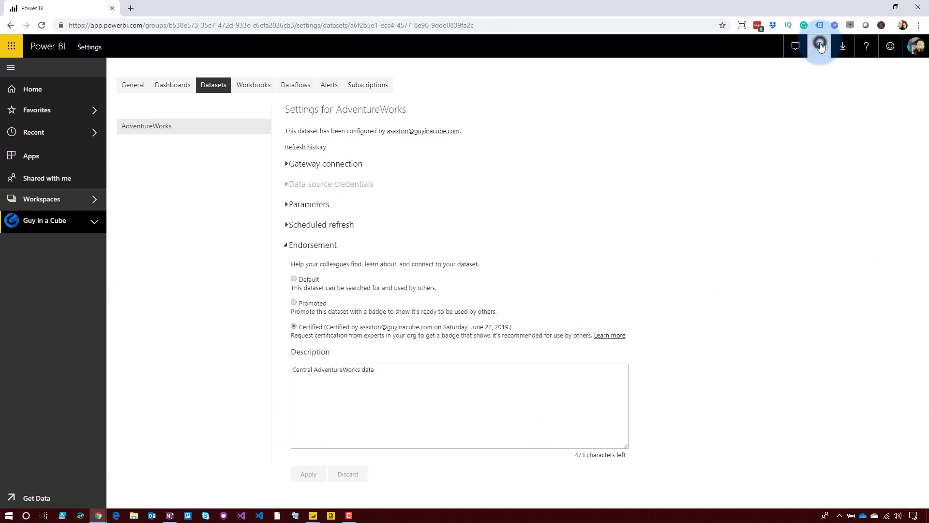
Step: Open the tenant settings in the admin portal and expand Use datasets across workspaces and Dataset certification
{"action": "left_click", "coordinate": [819, 46]}
{"action": "left_click", "coordinate": [767, 128]}
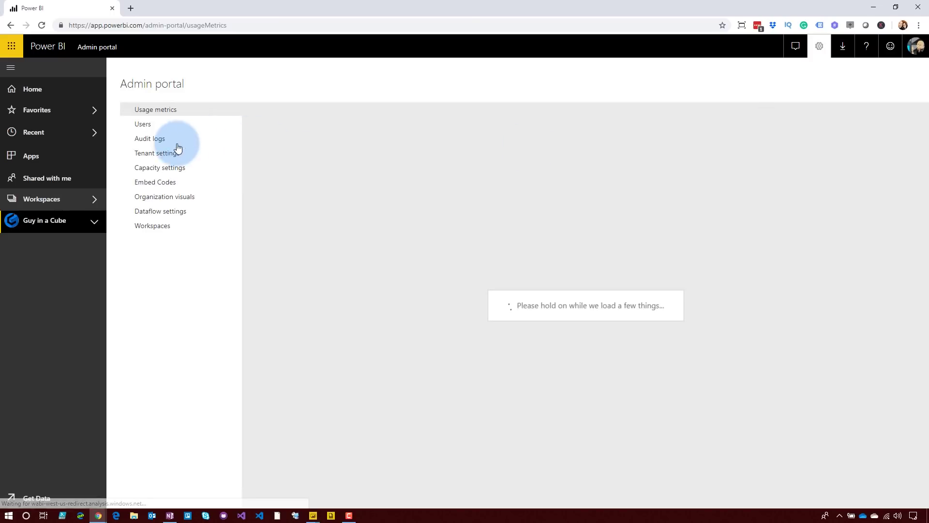
{"action": "left_click", "coordinate": [155, 155]}
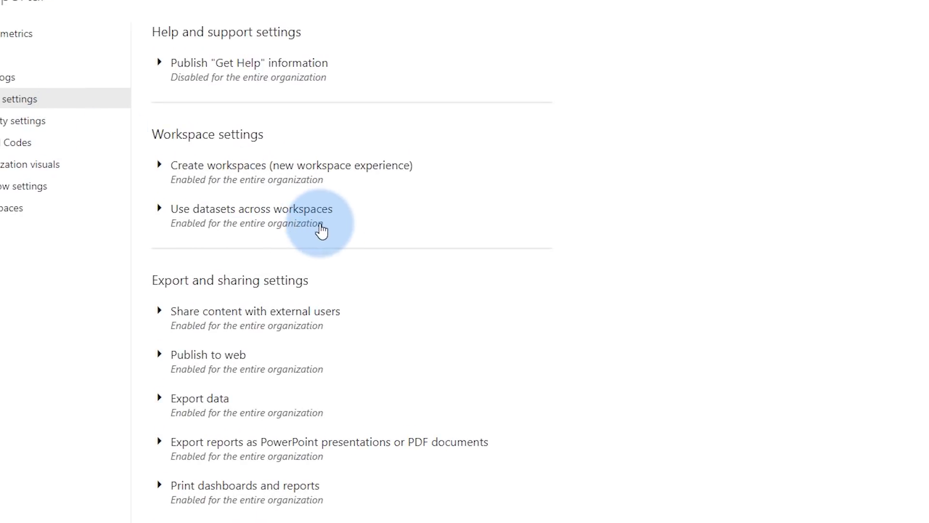
{"action": "left_click", "coordinate": [289, 227]}
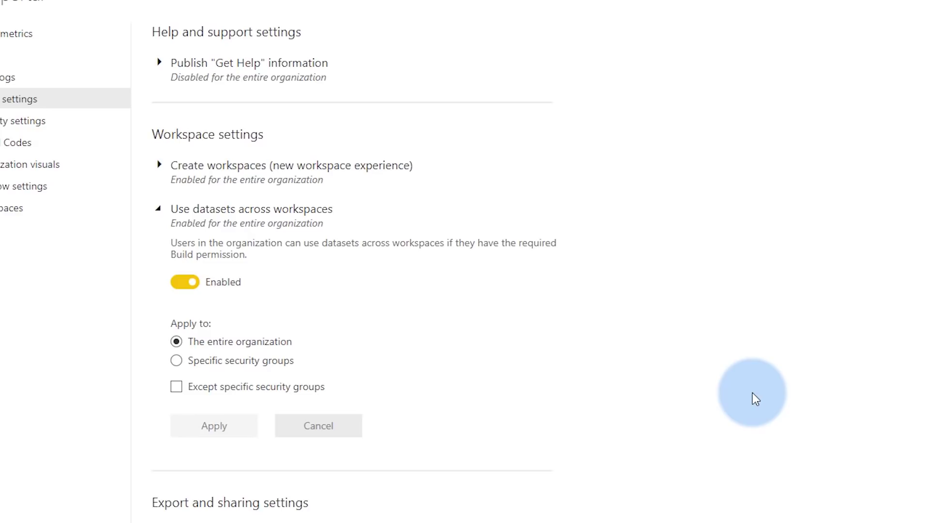
{"action": "scroll", "coordinate": [450, 435], "scroll_direction": "down", "scroll_amount": 10}
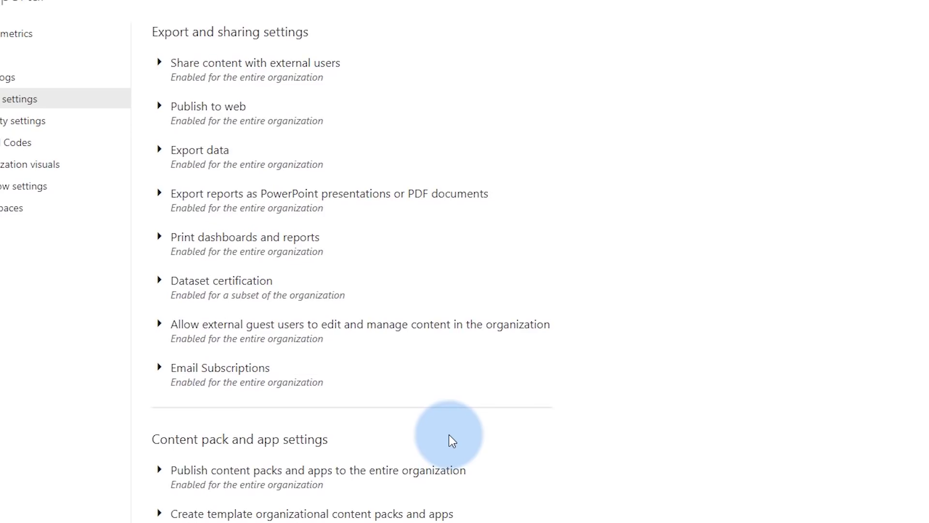
{"action": "left_click", "coordinate": [251, 300]}
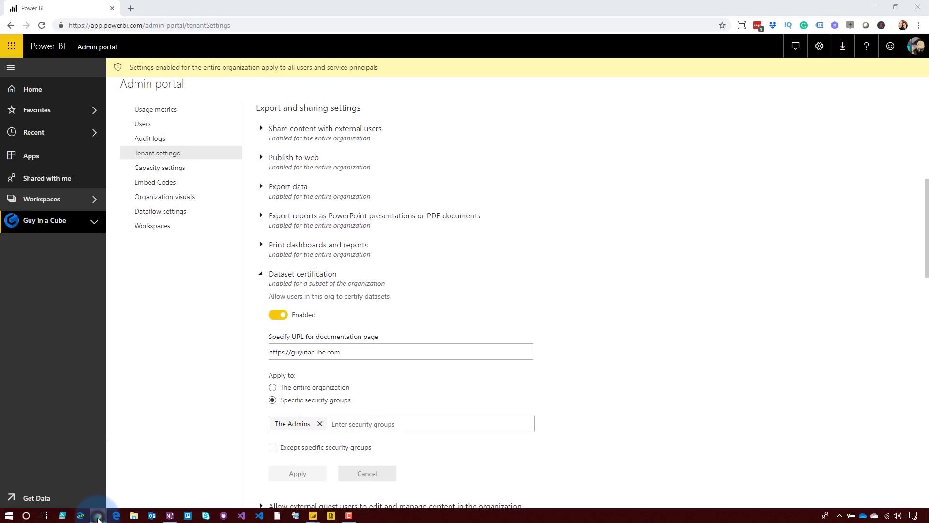
Step: Follow the Learn more link under Certified in the incognito browser window, and return to the tenant settings in the regular window
{"action": "left_click", "coordinate": [98, 517]}
{"action": "left_click", "coordinate": [176, 472]}
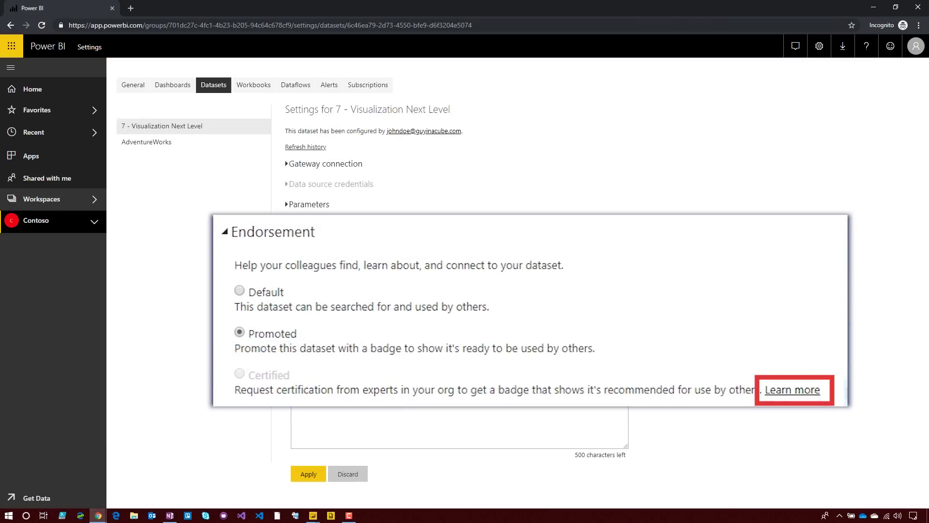
{"action": "left_click", "coordinate": [806, 391]}
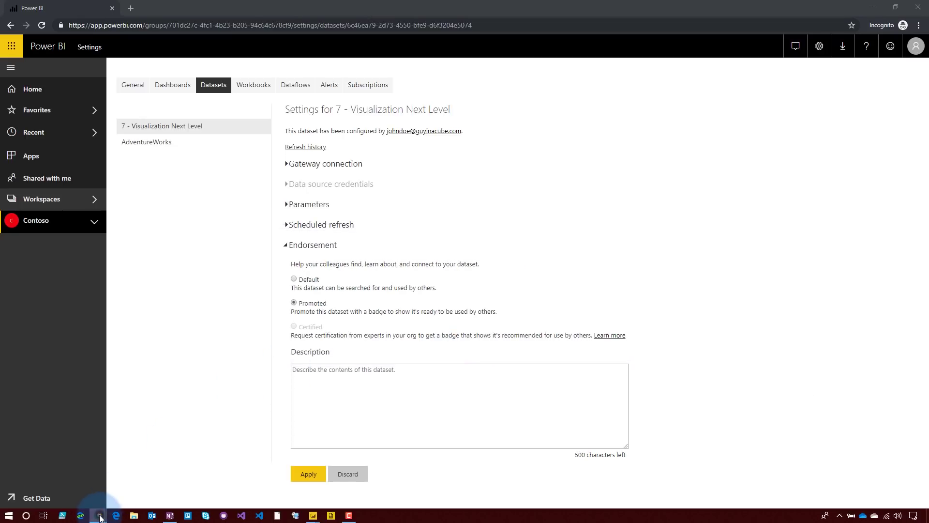
{"action": "mouse_move", "coordinate": [98, 515]}
{"action": "left_click", "coordinate": [69, 469]}
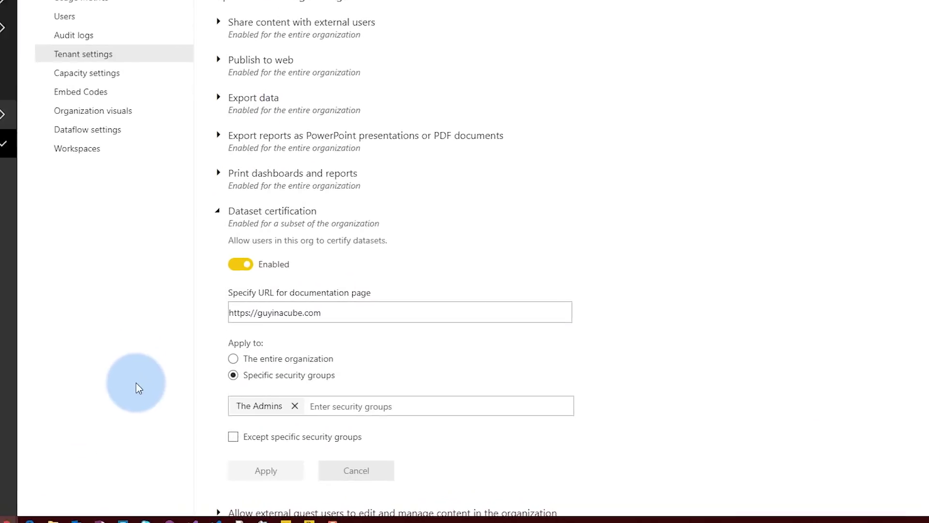